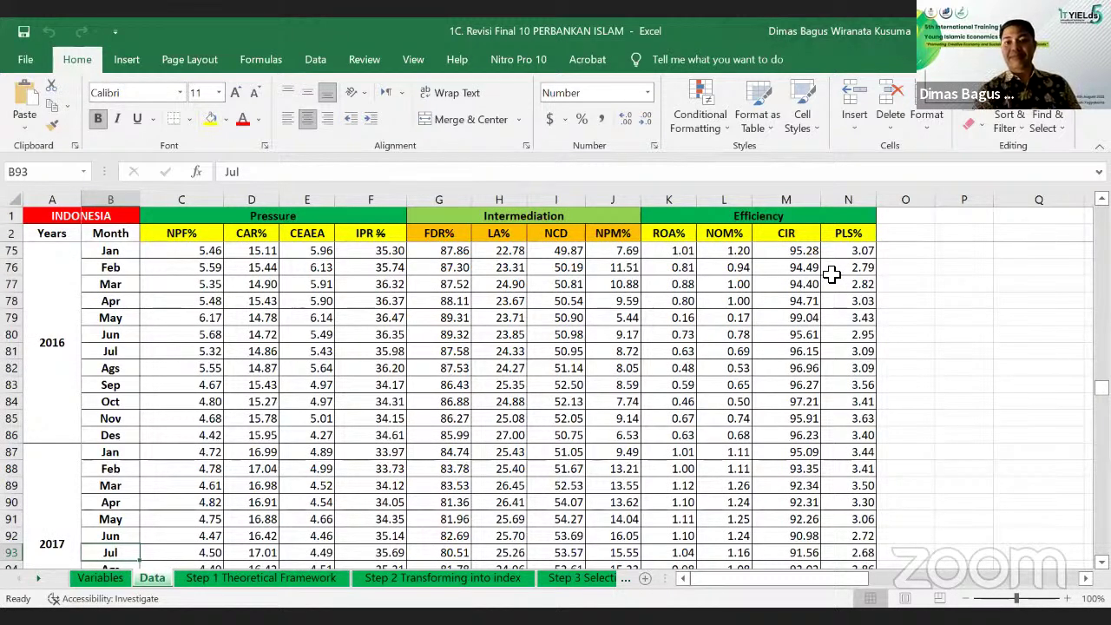
# Look through the Step 1 theoretical framework, Step 2 index transformation, Step 3 base year and Step 4 weight sheets in turn
pyautogui.click(208, 580)
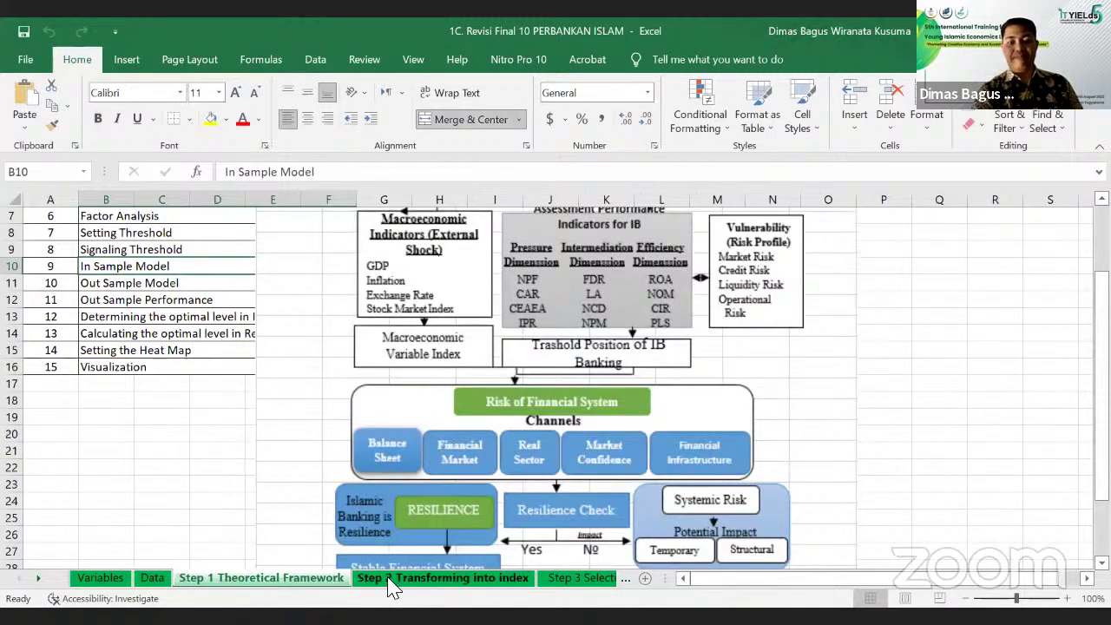
pyautogui.hotkey('ctrl', 'pagedown')
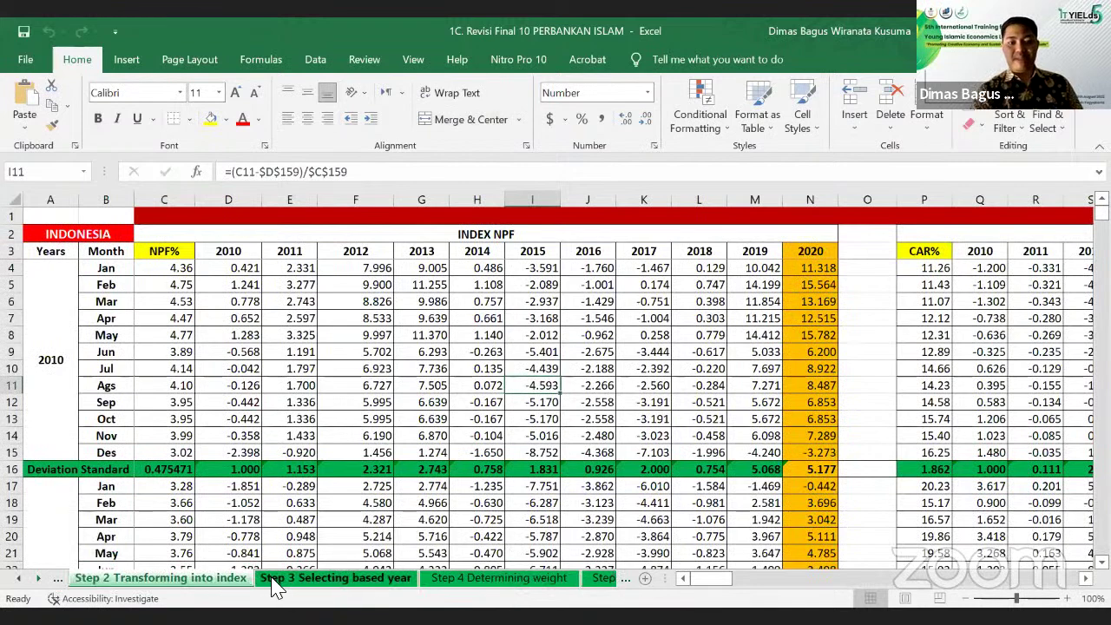
pyautogui.click(278, 587)
pyautogui.click(458, 587)
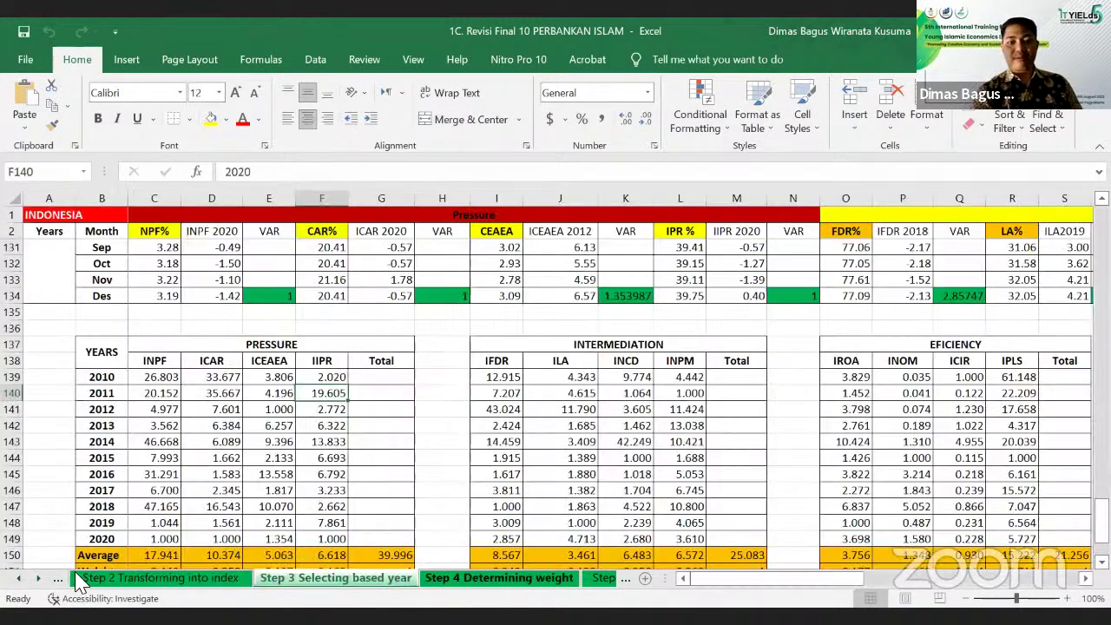
# Look through the Step 5 index aggregation, Step 6 factor analysis and Step 7 multiplier sheets in turn
pyautogui.click(37, 578)
pyautogui.click(38, 578)
pyautogui.click(37, 578)
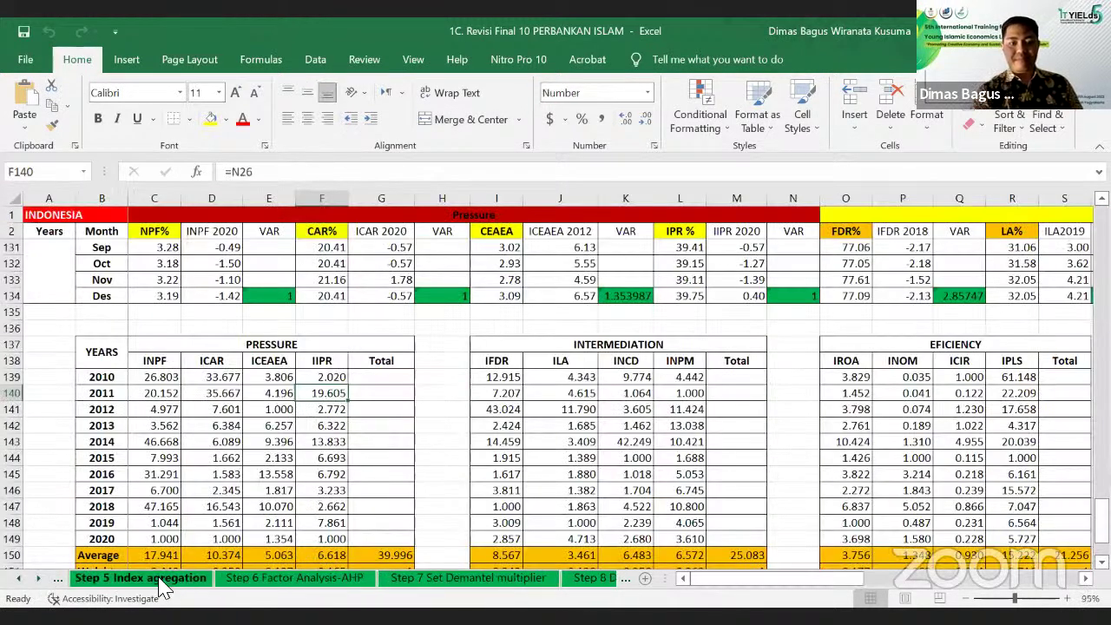
pyautogui.click(163, 588)
pyautogui.click(326, 583)
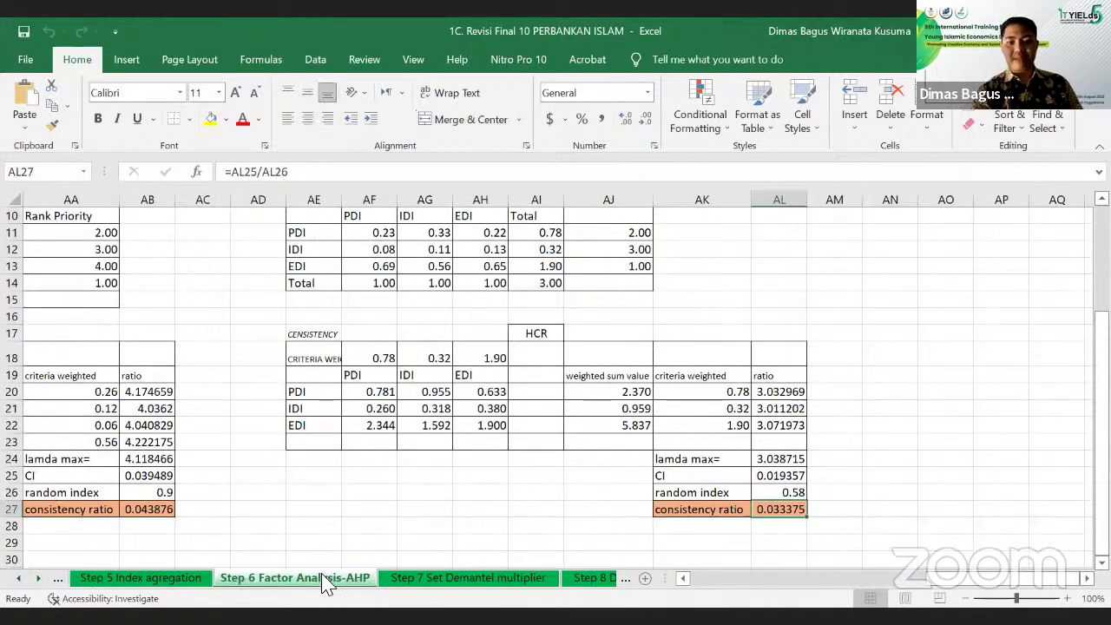
pyautogui.click(431, 583)
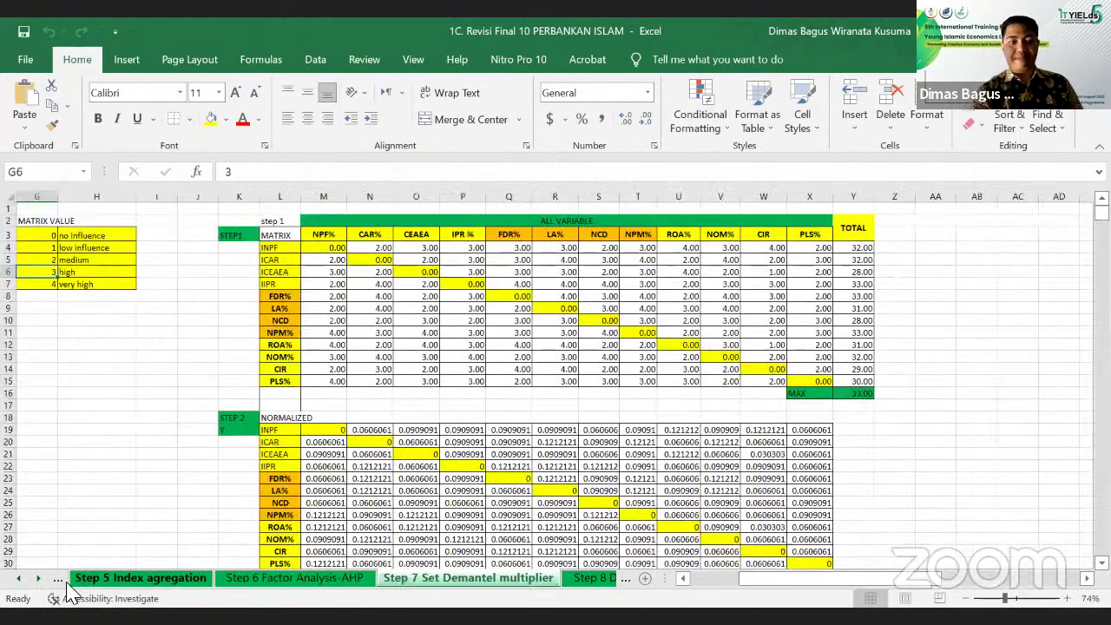
# Look through the Step 8 threshold, Step 9 in-sample test and Step 10 out-of-sample test sheets in turn
pyautogui.click(37, 578)
pyautogui.click(37, 579)
pyautogui.click(38, 578)
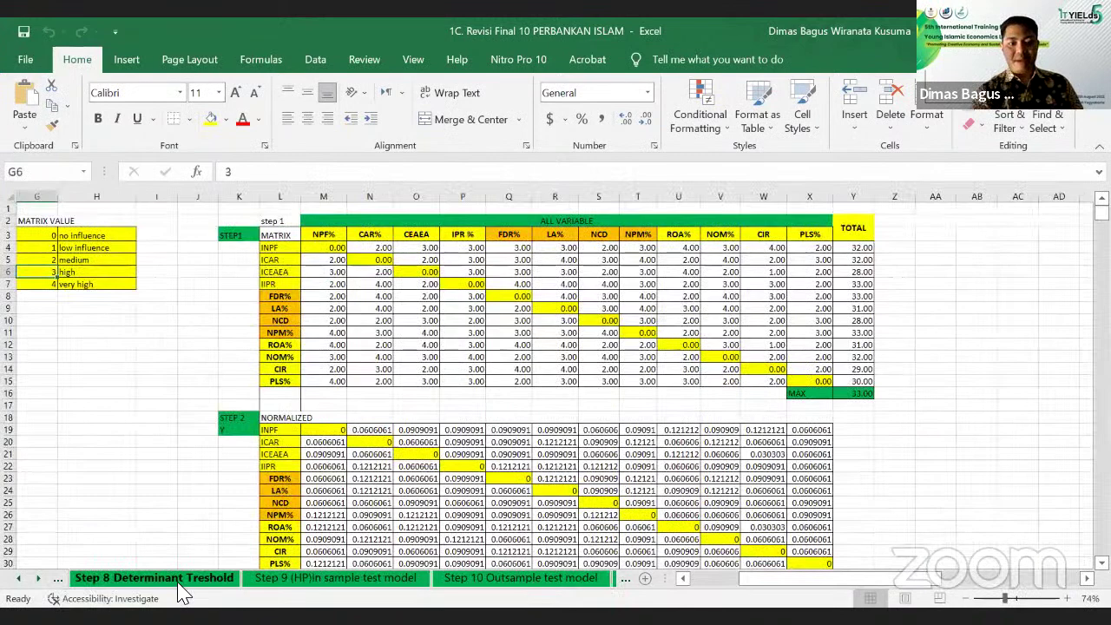
pyautogui.click(182, 582)
pyautogui.click(277, 581)
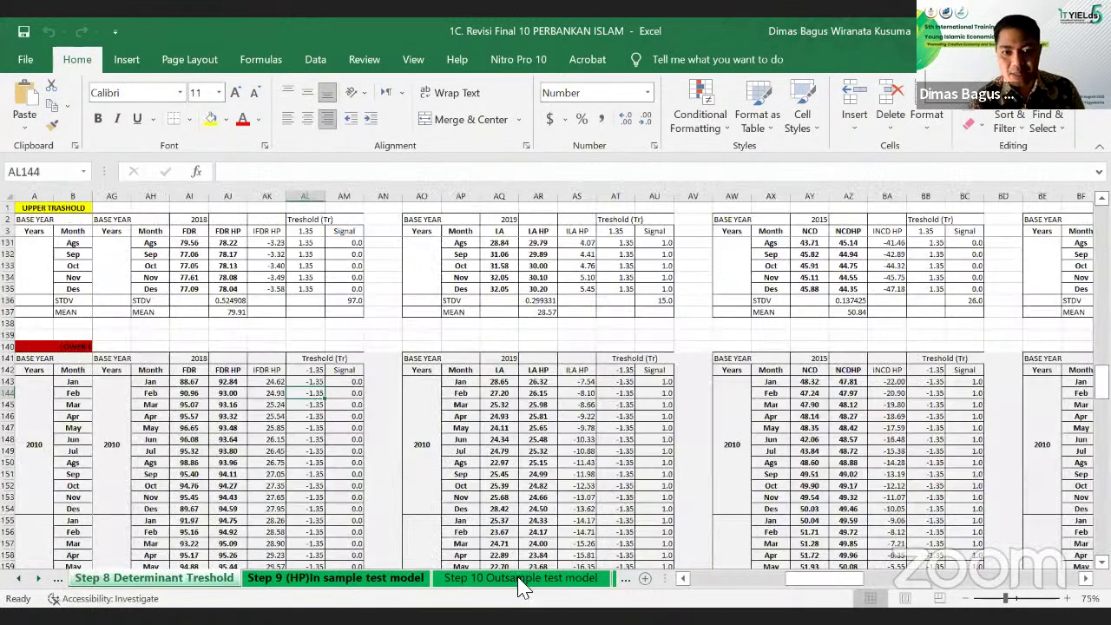
pyautogui.click(521, 582)
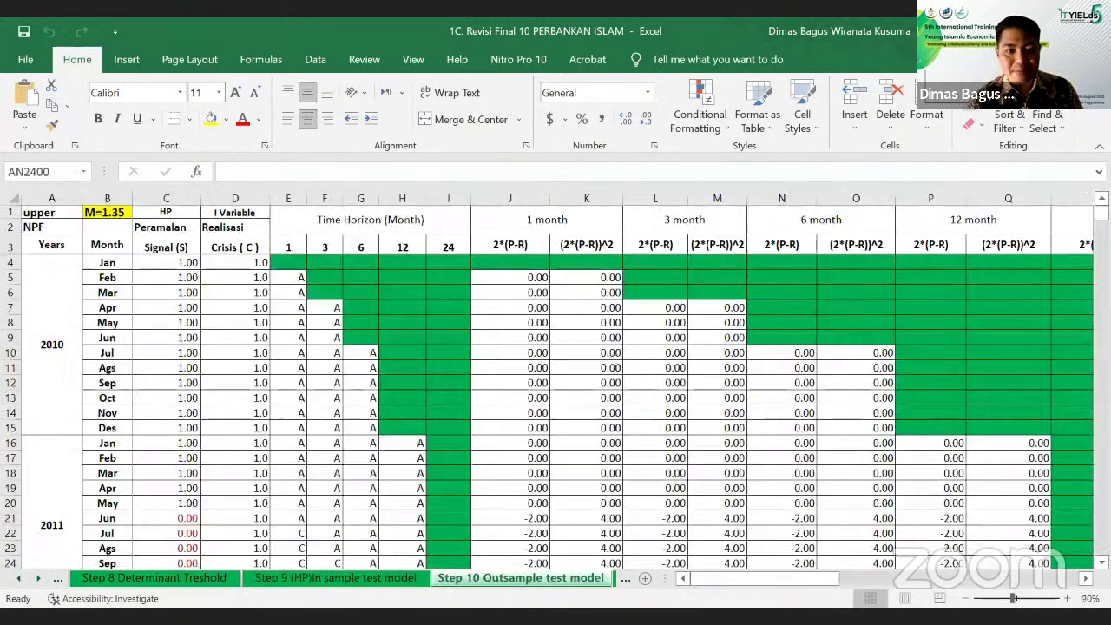
# Look through the Step 13 real optimal level, Step 14 heat map and Step 15 evaluation sheets in turn
pyautogui.click(37, 578)
pyautogui.click(38, 578)
pyautogui.click(37, 578)
pyautogui.click(37, 578)
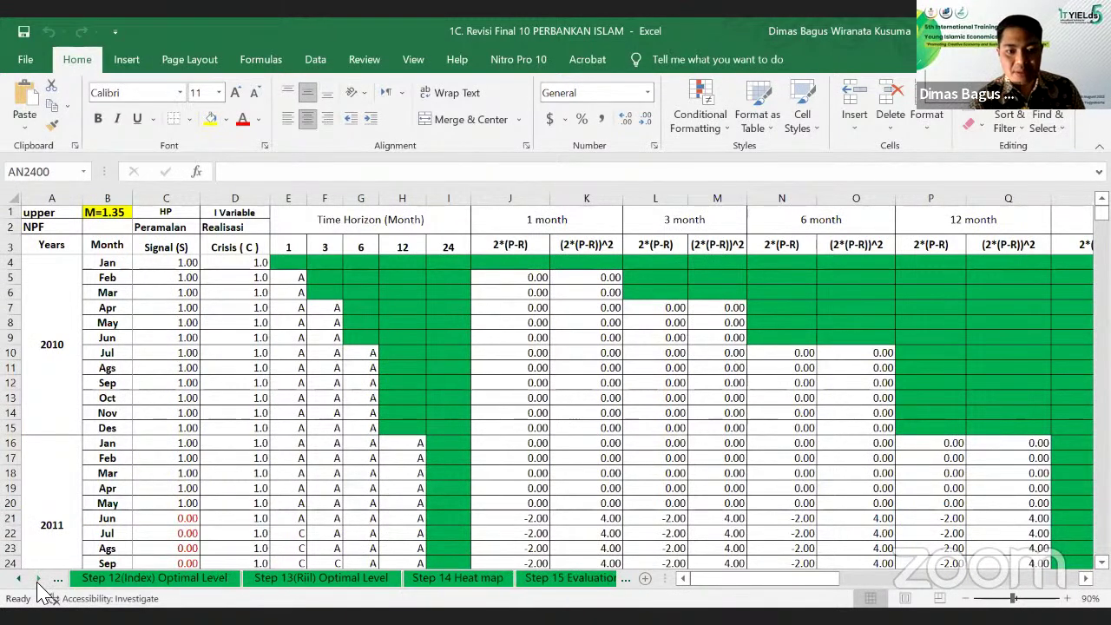
pyautogui.click(321, 578)
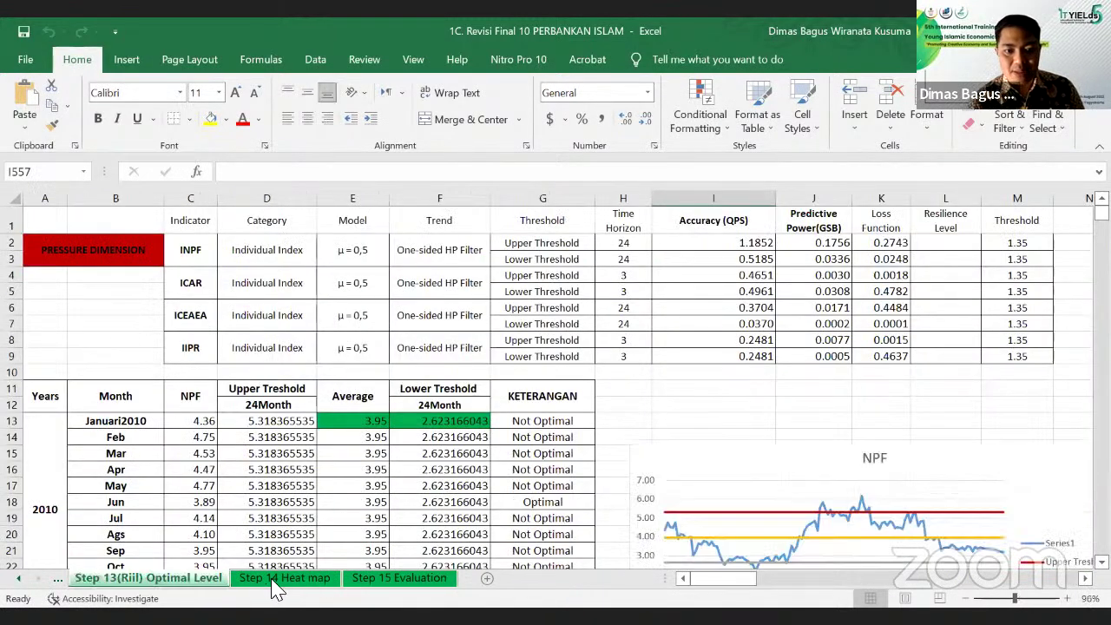
pyautogui.click(276, 580)
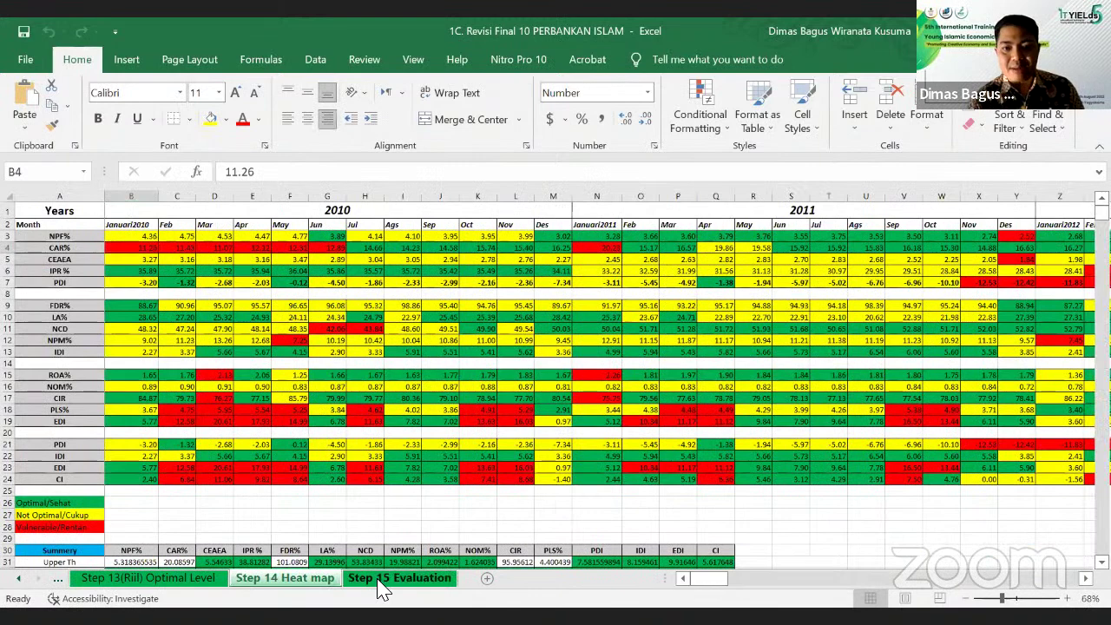
pyautogui.click(382, 579)
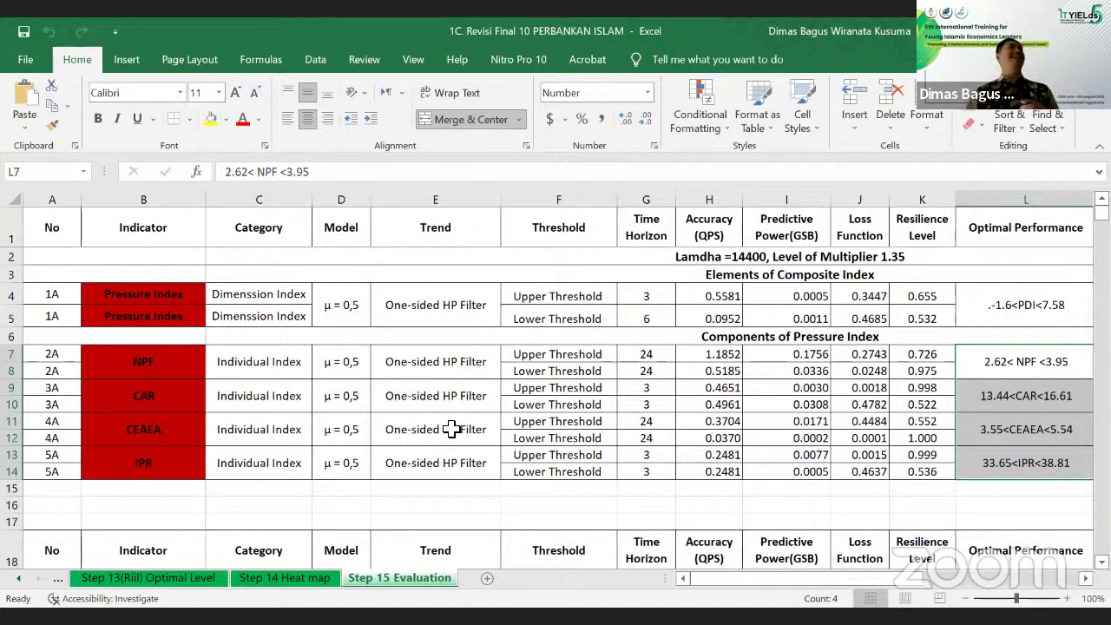
# Examine the pressure index evaluation table across to its crisis probability columns and down to the start of the intermediation index table
pyautogui.click(639, 438)
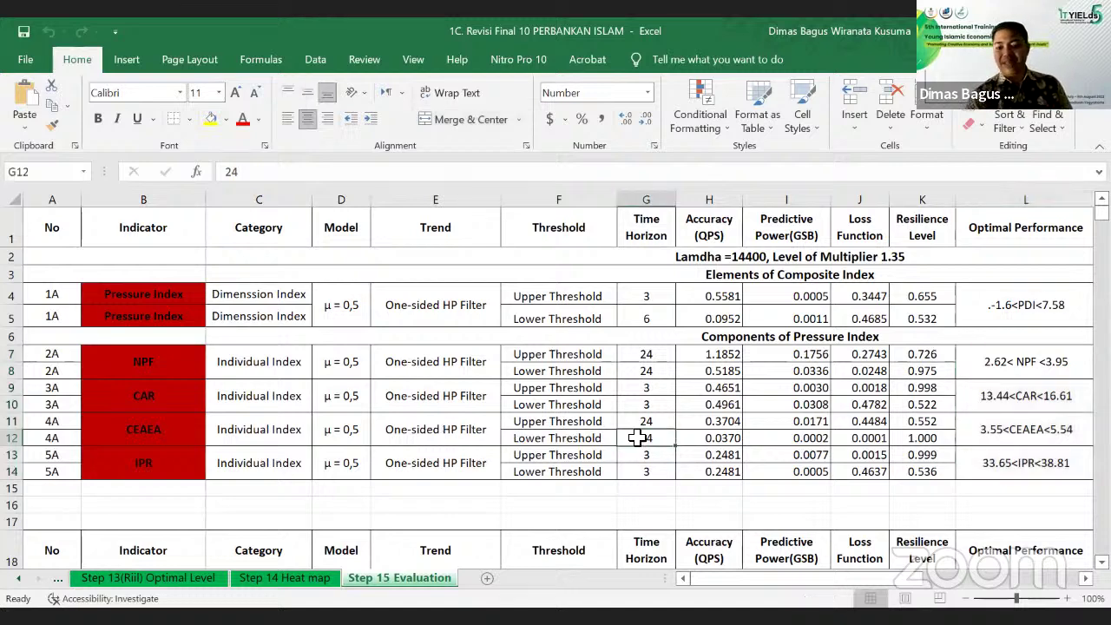
pyautogui.press('Right')
pyautogui.press('Right')
pyautogui.press('Right')
pyautogui.press('Right')
pyautogui.press('Right')
pyautogui.press('Right')
pyautogui.press('Right')
pyautogui.press('Right')
pyautogui.press('Down')
pyautogui.press('Right')
pyautogui.press('Right')
pyautogui.press('Down')
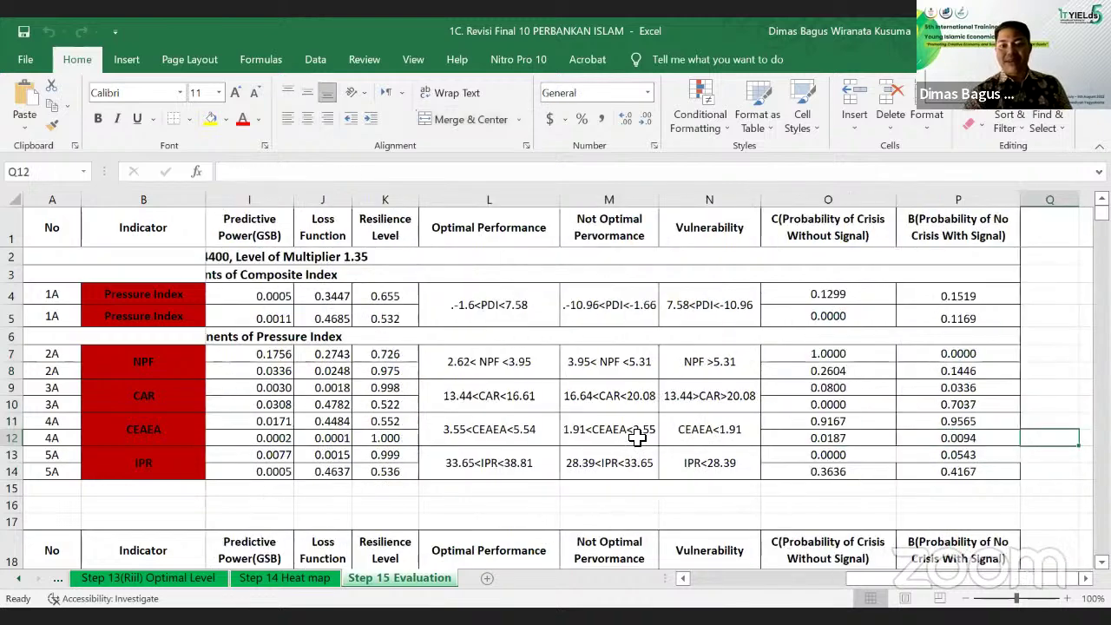
pyautogui.press('Right')
pyautogui.press('Down')
pyautogui.press('Down')
pyautogui.scroll(-3, 638, 437)
pyautogui.press('Up')
pyautogui.press('Up')
pyautogui.press('Up')
pyautogui.press('Up')
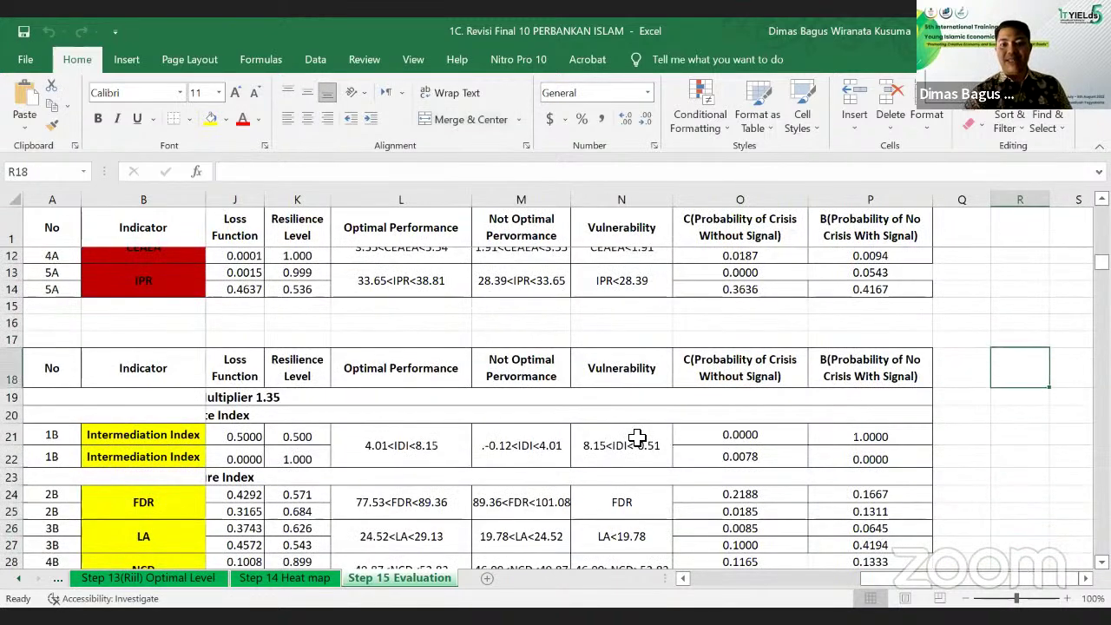
# Go back to the time horizon column of the pressure index table, at the lower threshold row of the NPF indicator
pyautogui.press('Left')
pyautogui.press('Left')
pyautogui.press('Left')
pyautogui.press('Left')
pyautogui.press('Left')
pyautogui.press('Left')
pyautogui.press('Left')
pyautogui.press('Left')
pyautogui.press('Left')
pyautogui.press('Left')
pyautogui.press('Left')
pyautogui.press('Up')
pyautogui.press('Up')
pyautogui.press('Up')
pyautogui.press('Up')
pyautogui.press('Up')
pyautogui.press('Up')
pyautogui.press('Up')
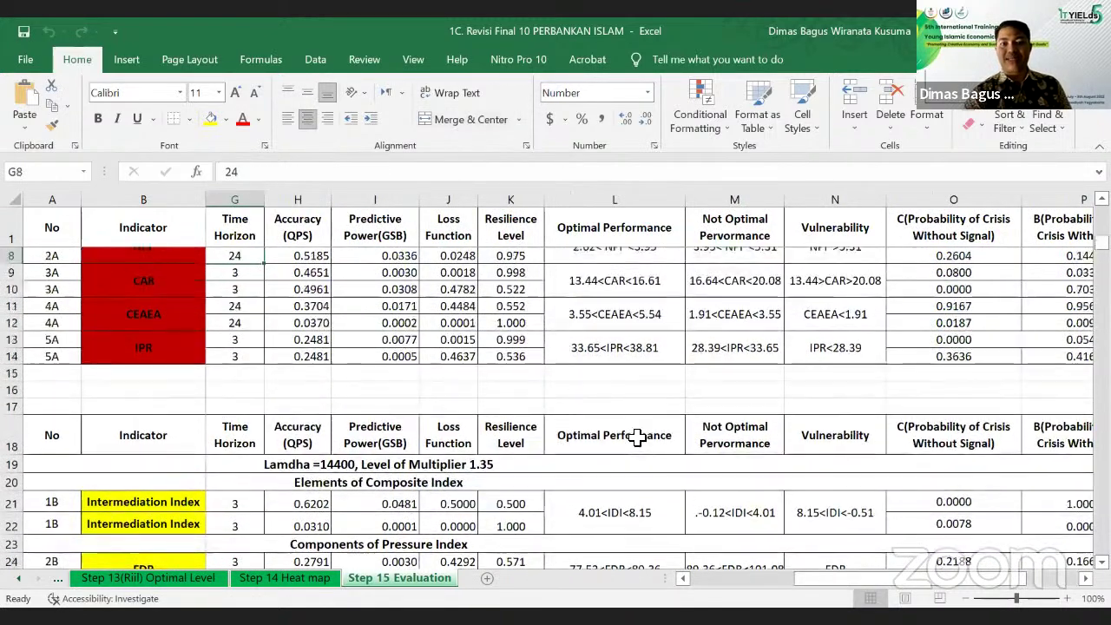
# Examine the optimal, not optimal and vulnerability ranges of the pressure index and its components, ending at the CEAEA vulnerability range
pyautogui.press('Right')
pyautogui.press('Right')
pyautogui.press('Right')
pyautogui.press('Right')
pyautogui.press('Right')
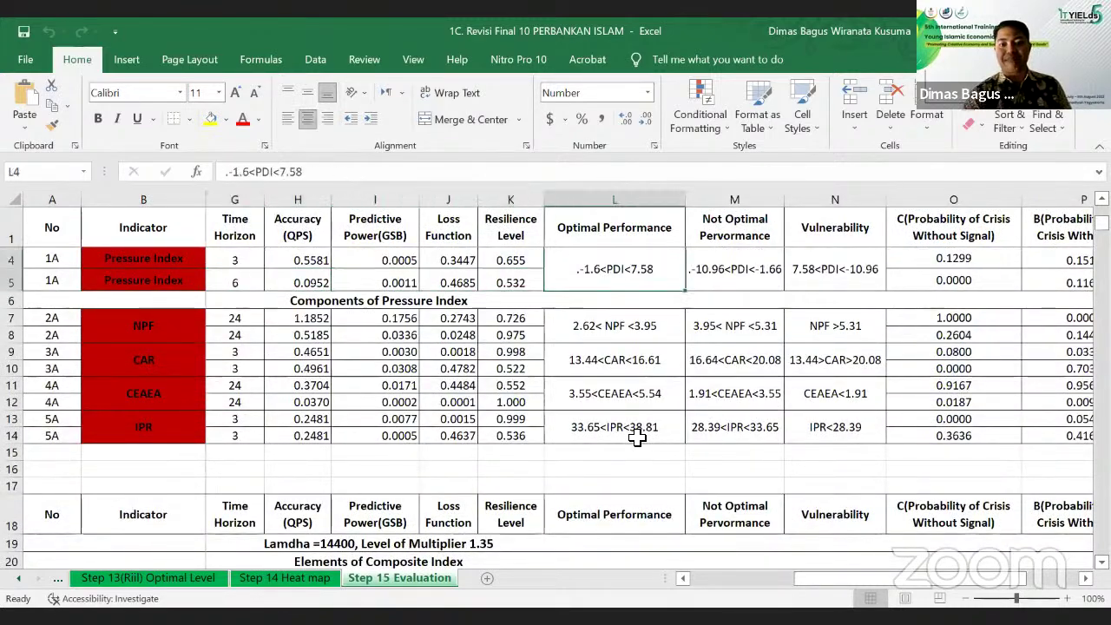
pyautogui.press('Down')
pyautogui.press('Down')
pyautogui.press('Right')
pyautogui.press('Down')
pyautogui.press('Right')
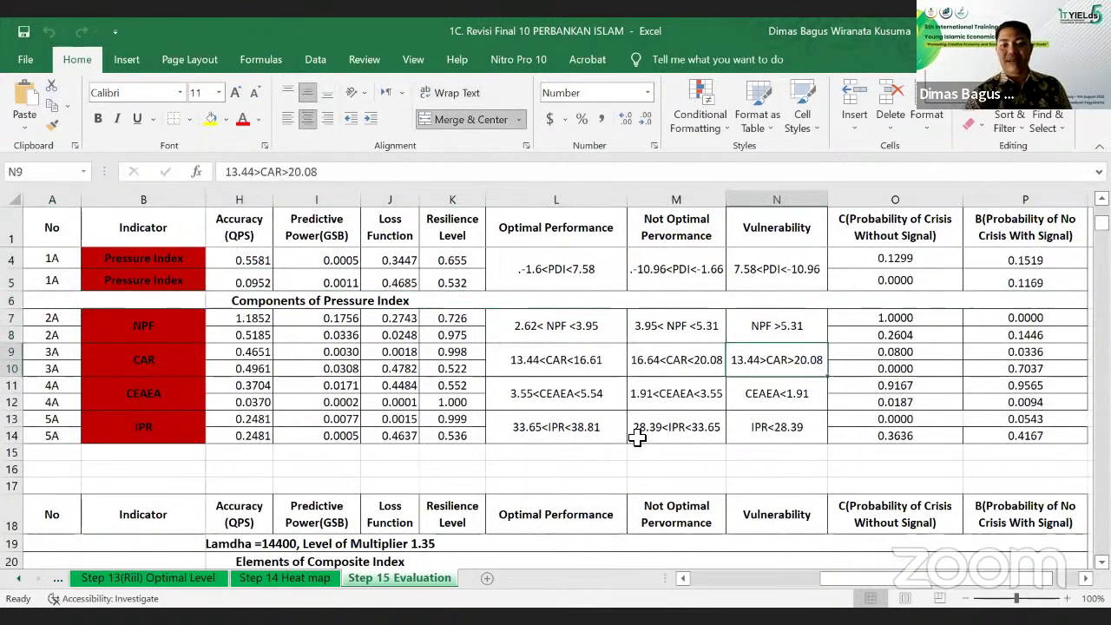
pyautogui.press('Down')
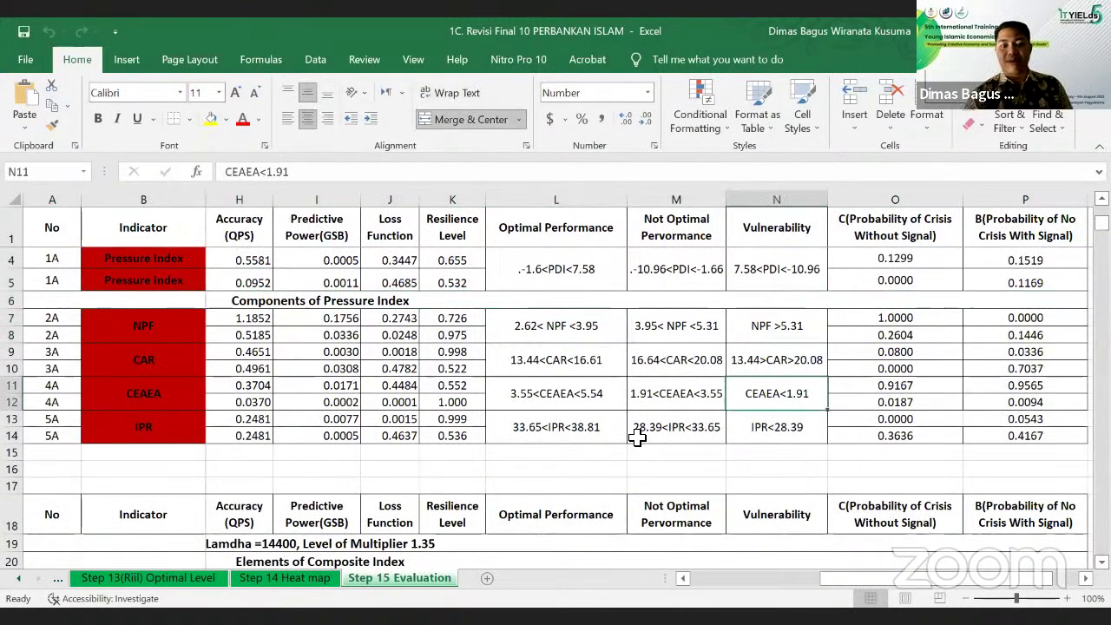
# Revisit the heat map sheet and examine the composite index table at the end of the evaluation sheet, returning to the sheet's first rows
pyautogui.click(304, 580)
pyautogui.click(395, 578)
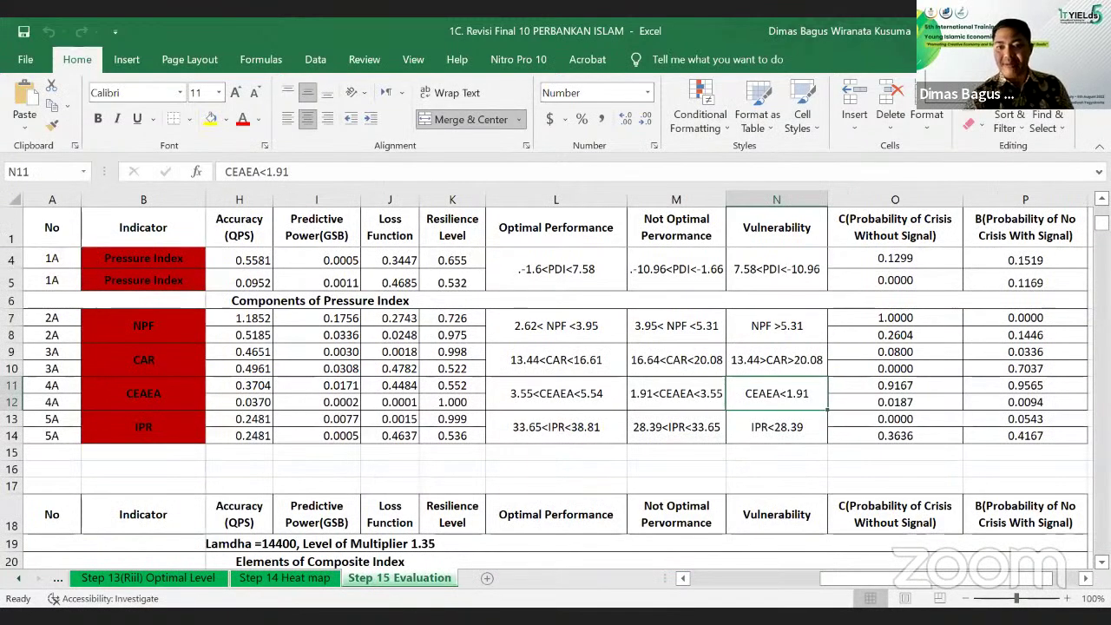
pyautogui.moveTo(1101, 221); pyautogui.dragTo(1101, 468)
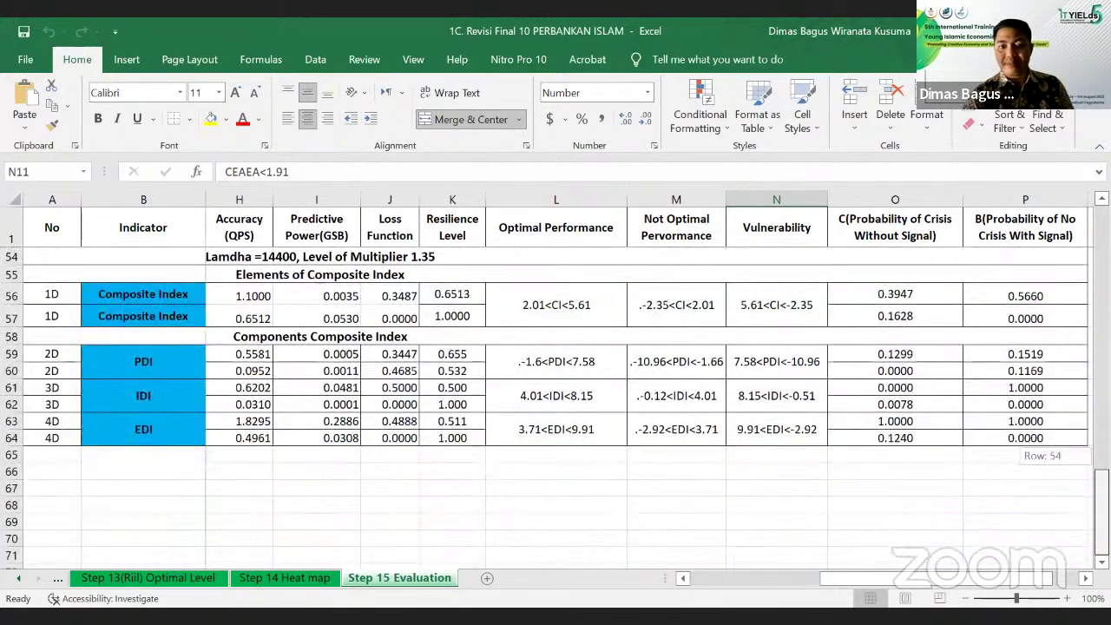
pyautogui.hscroll(-5, 907, 586)
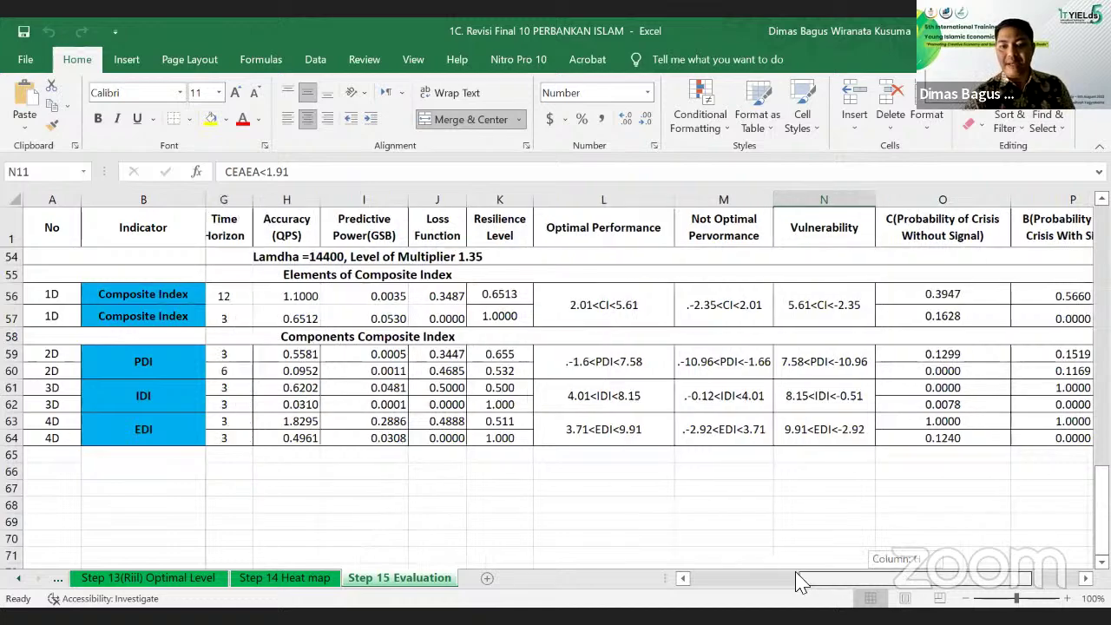
pyautogui.hscroll(6, 886, 529)
pyautogui.moveTo(1101, 473); pyautogui.dragTo(1101, 208)
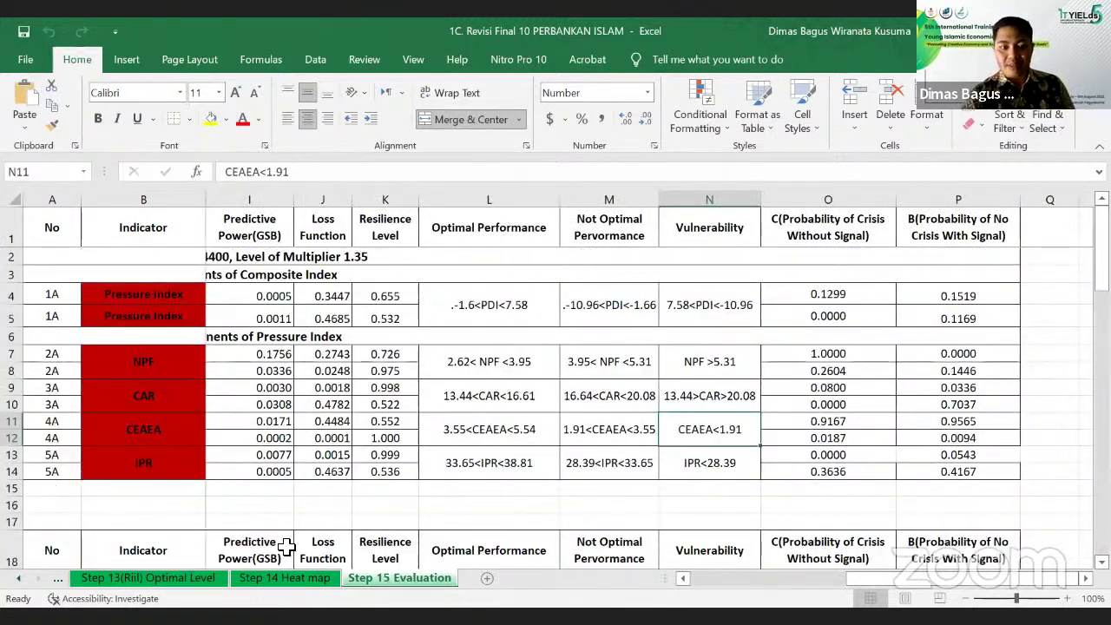
# Open the Step 13 real optimal level sheet and show the complete NPF chart with its legend
pyautogui.click(173, 583)
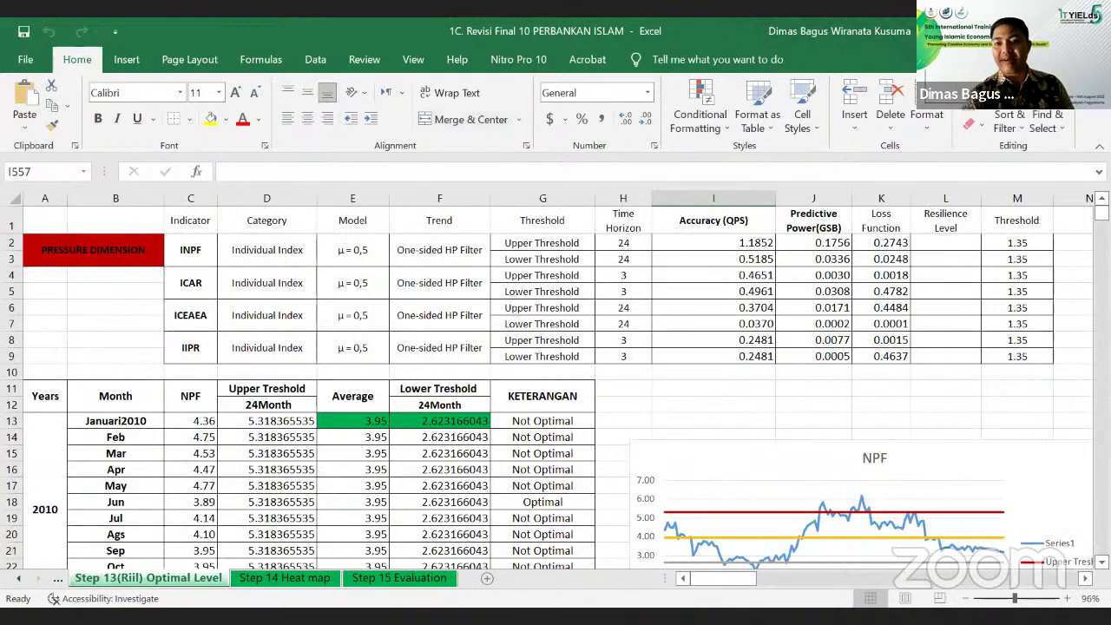
pyautogui.scroll(-3, 686, 428)
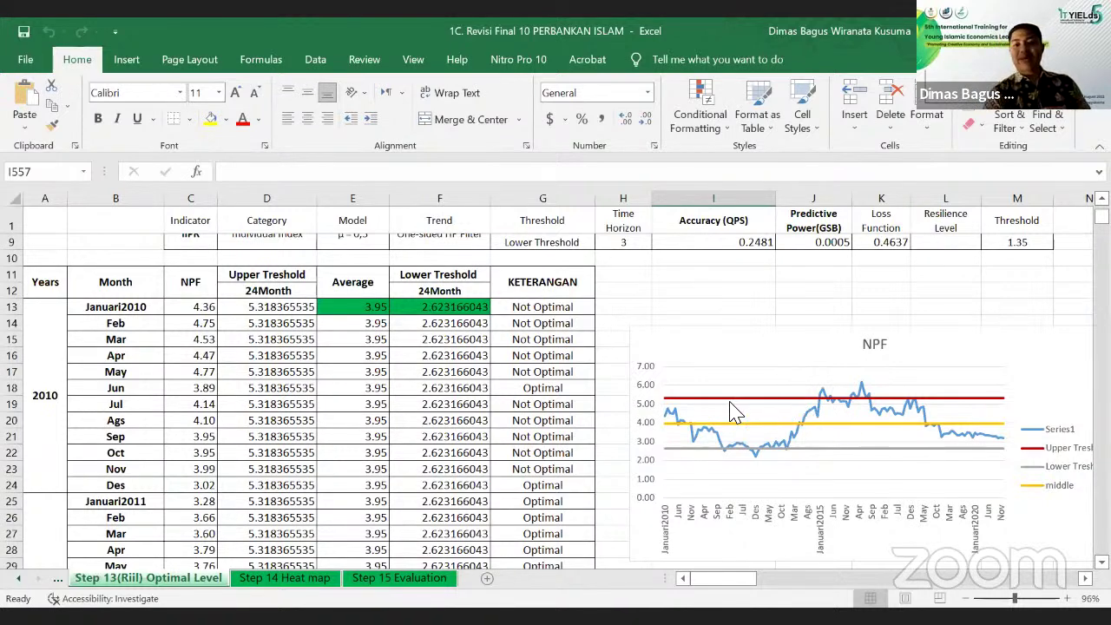
pyautogui.hscroll(2, 686, 416)
pyautogui.hscroll(-1, 686, 415)
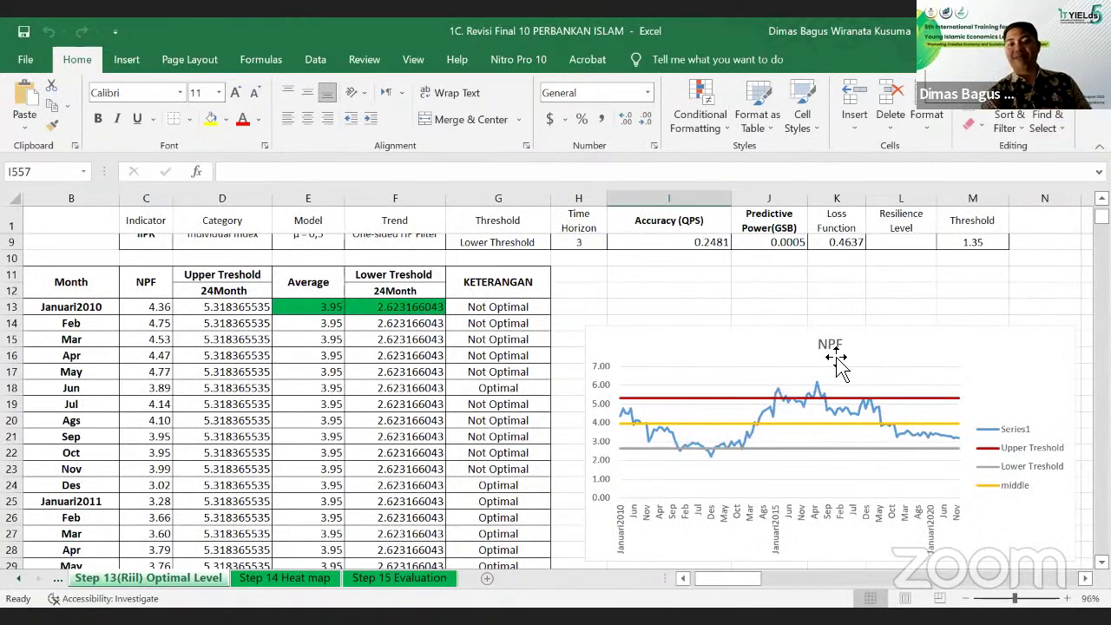
# Select the upper threshold series in the NPF chart and inspect a data point on the lower threshold line
pyautogui.click(664, 413)
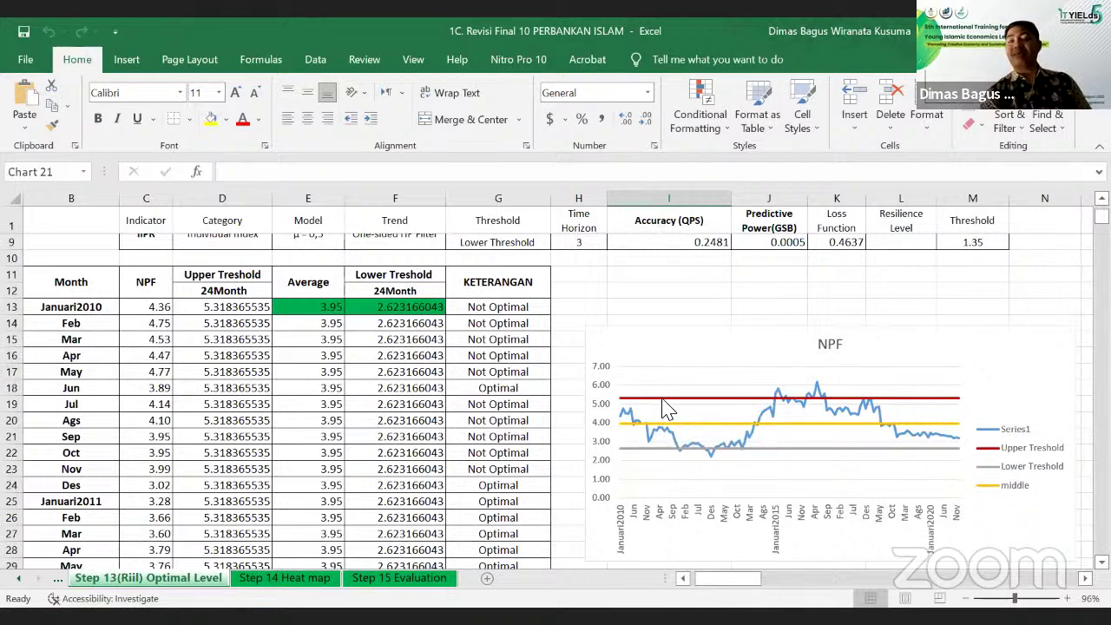
pyautogui.click(663, 399)
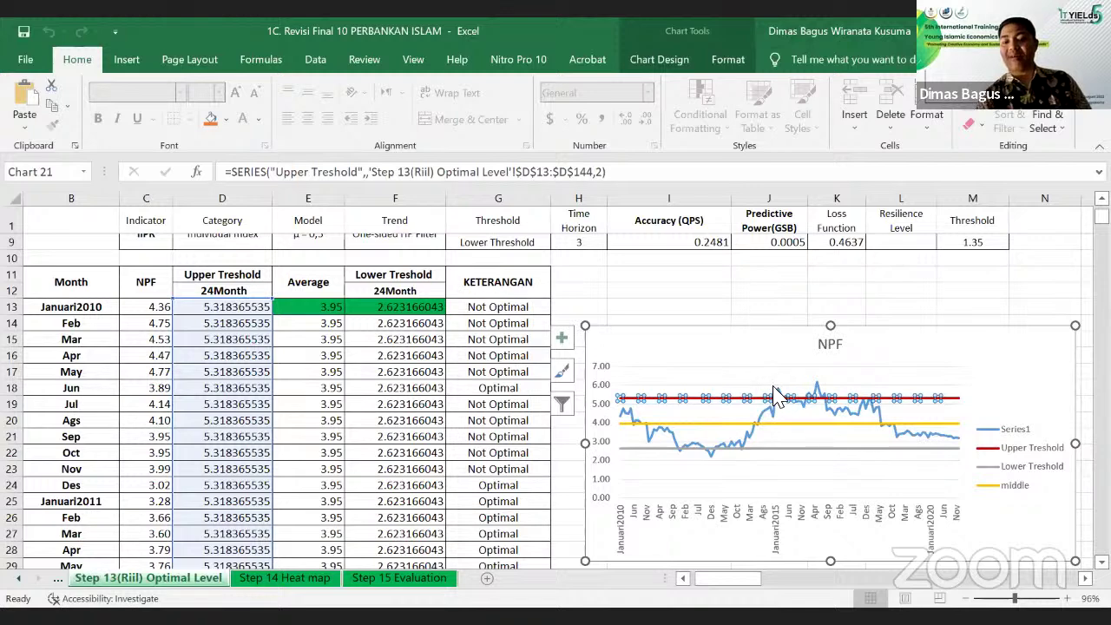
pyautogui.moveTo(781, 405)
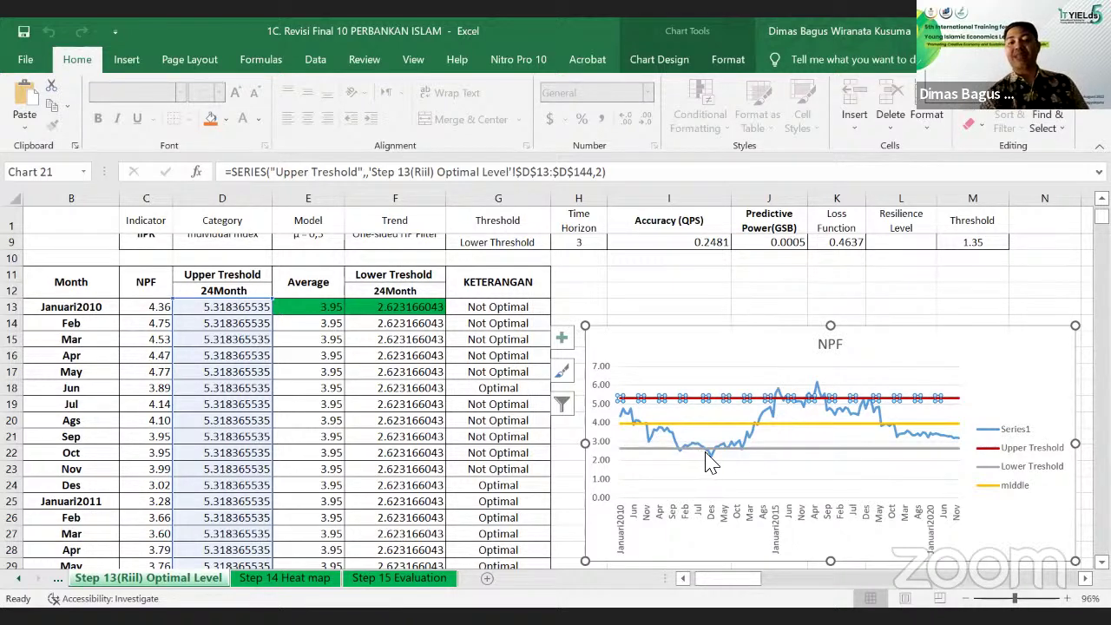
pyautogui.moveTo(705, 460)
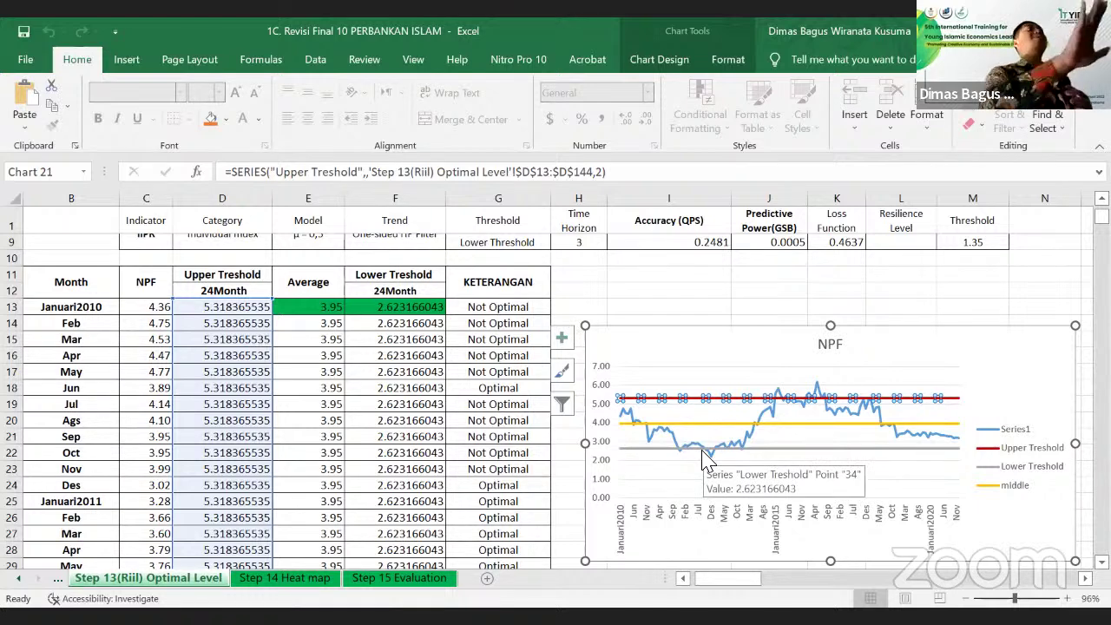